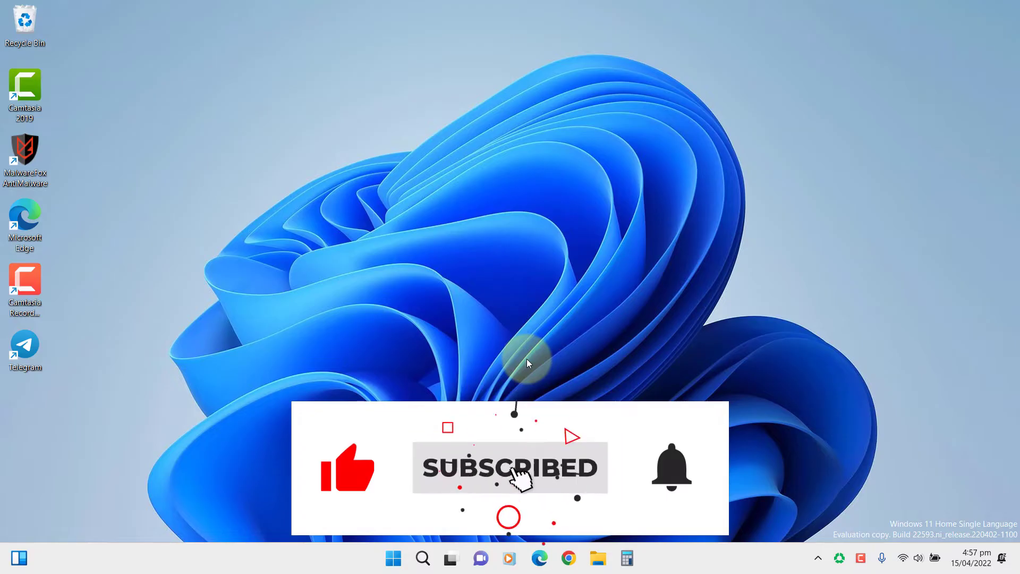
- Launch Settings and go to System > Troubleshoot > Other troubleshooters, scrolling to Search and Indexing
click(404, 552)
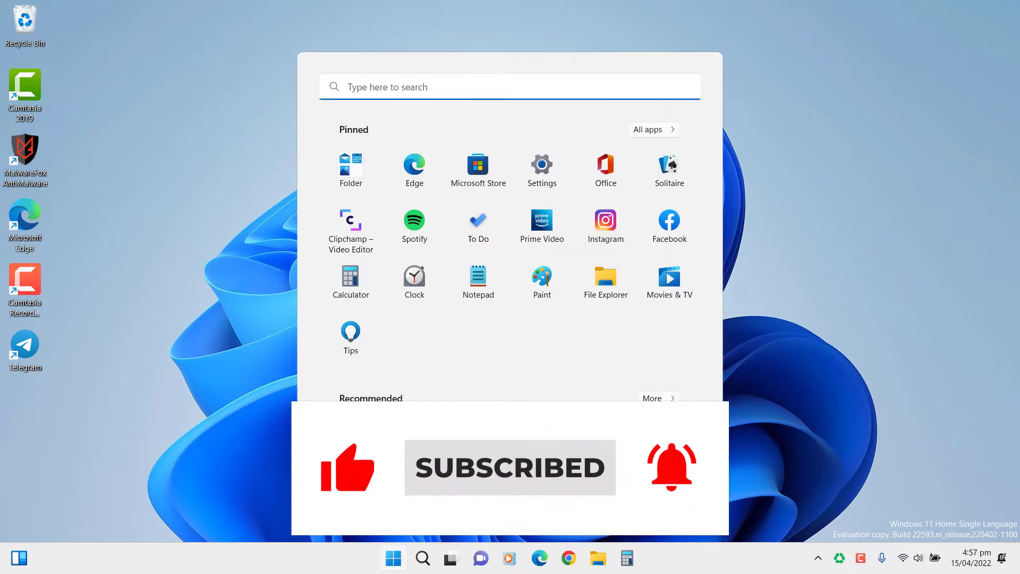
click(553, 161)
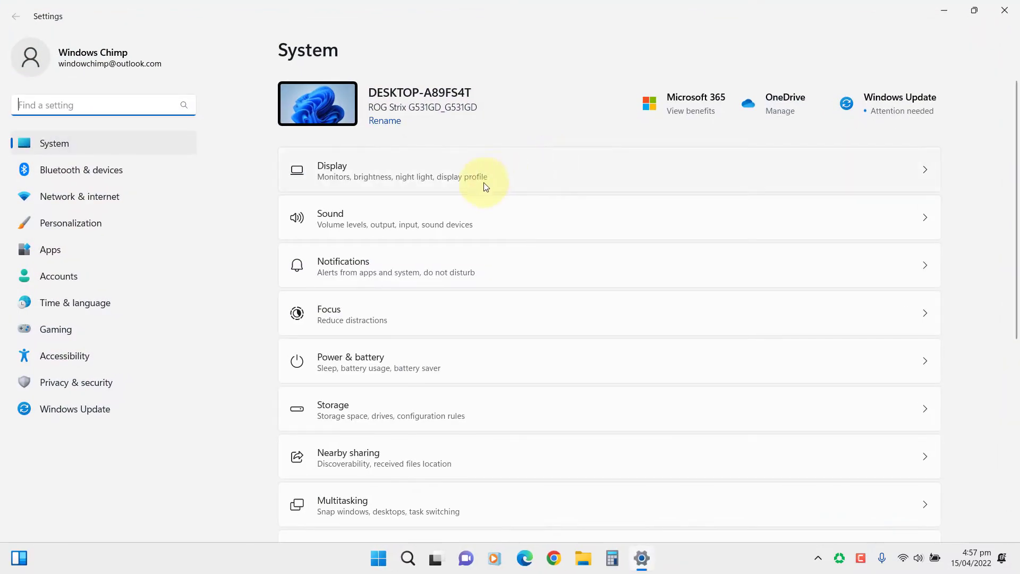
scroll(351, 352, down, 3)
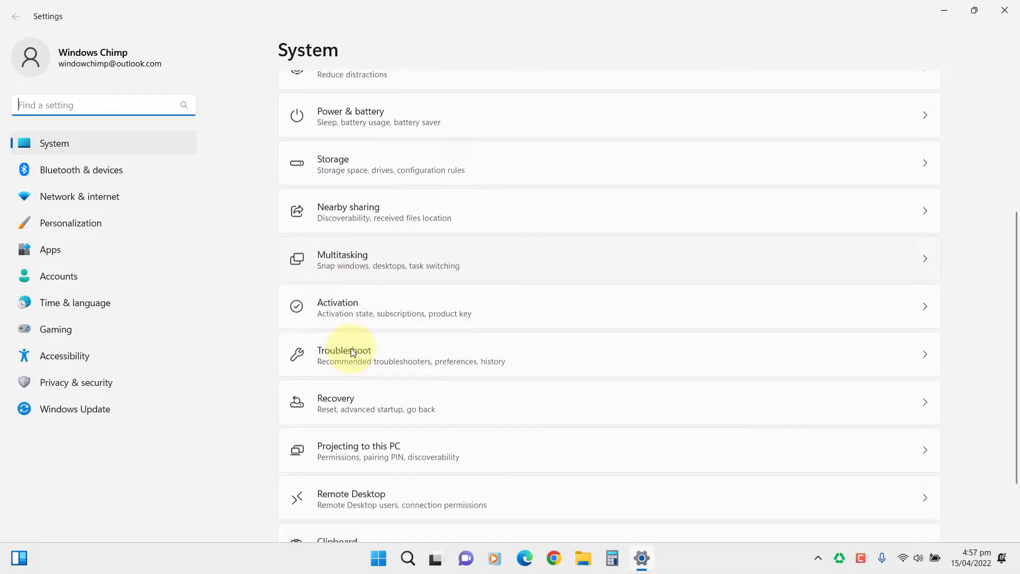
click(365, 366)
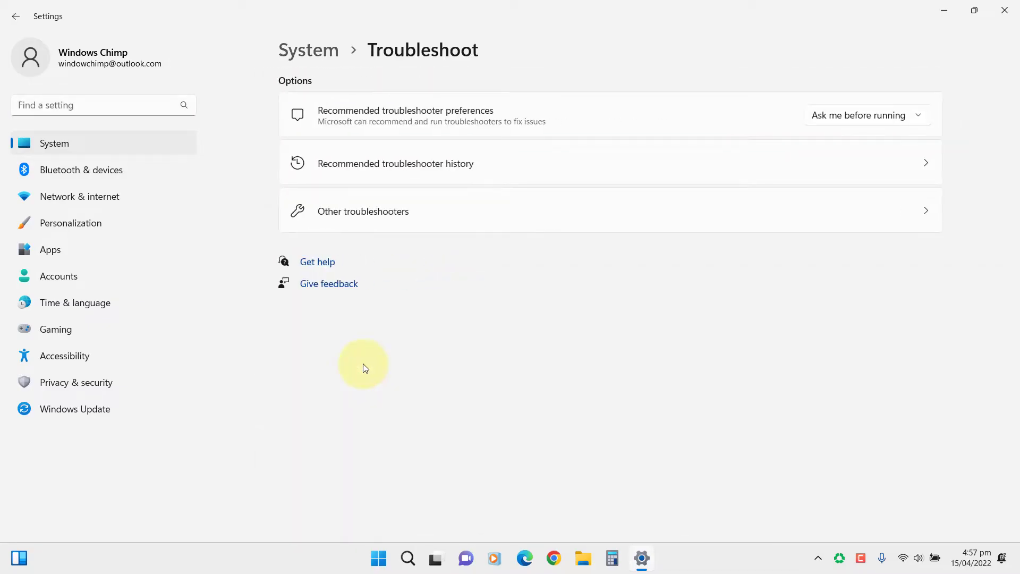
click(373, 222)
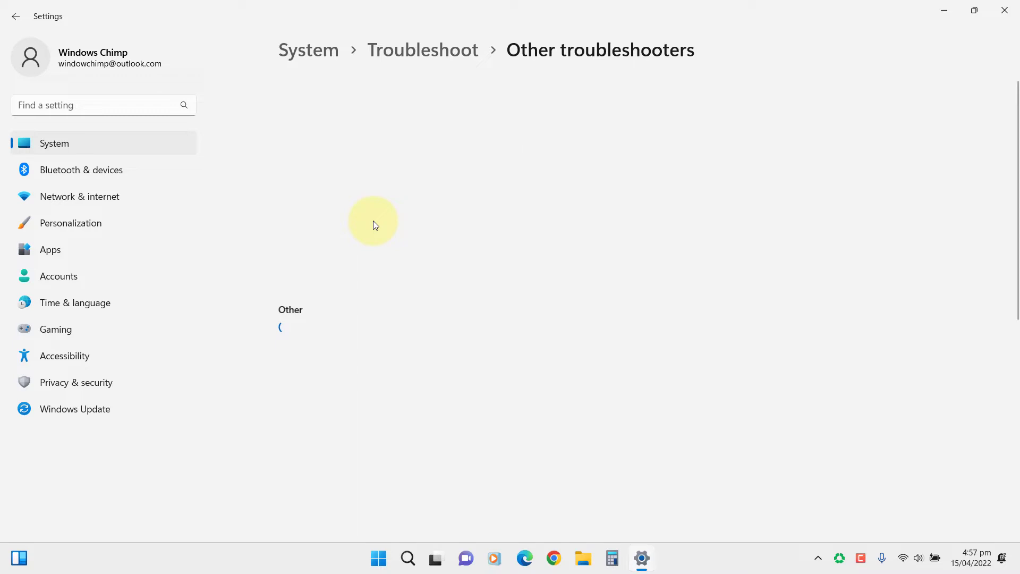
scroll(375, 225, down, 4)
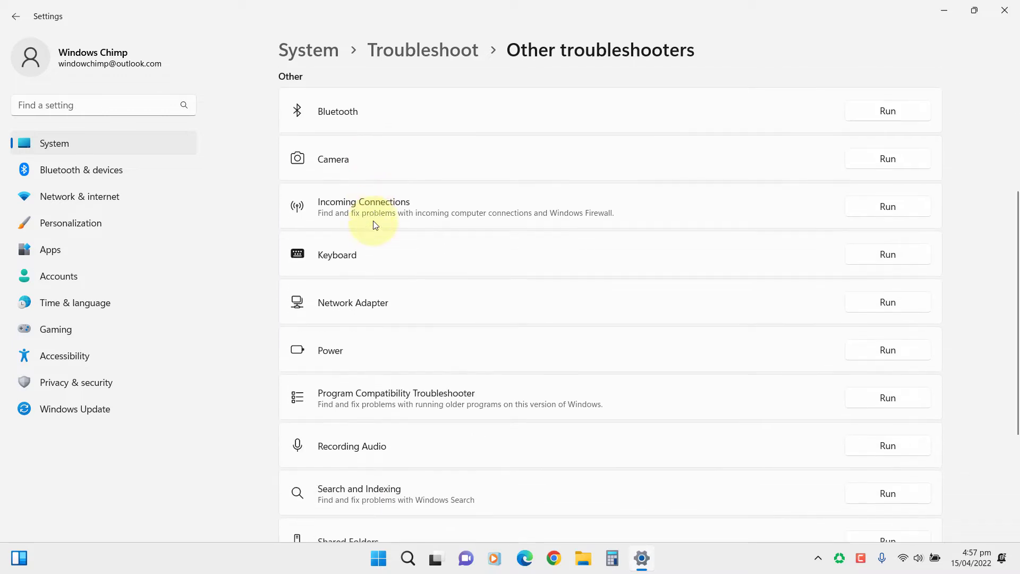
scroll(375, 225, down, 2)
scroll(373, 224, down, 2)
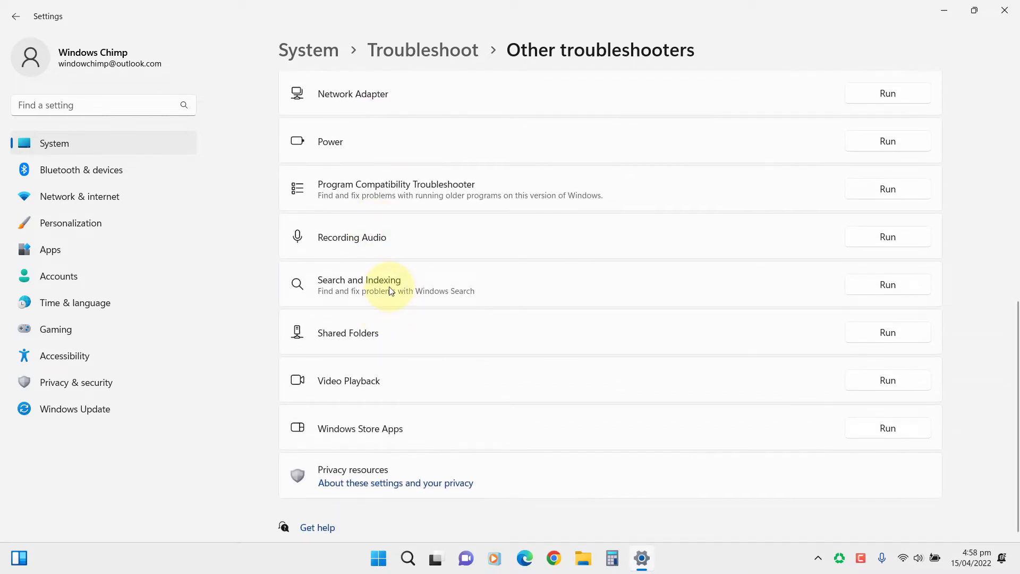
- Run the Search and Indexing troubleshooter, reporting failed searches, missing files/apps and slow indexing
click(866, 286)
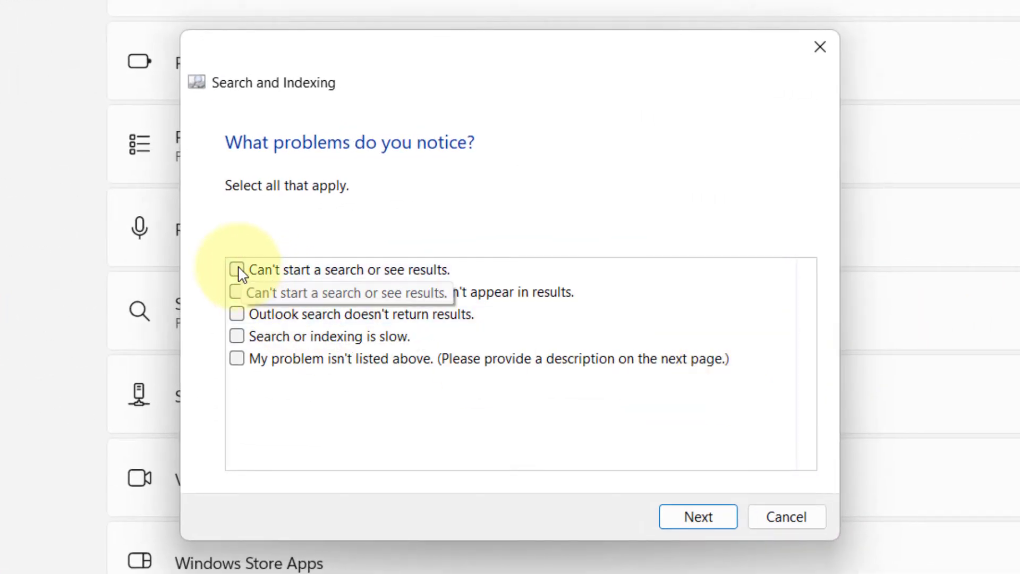
click(237, 270)
click(237, 292)
click(237, 337)
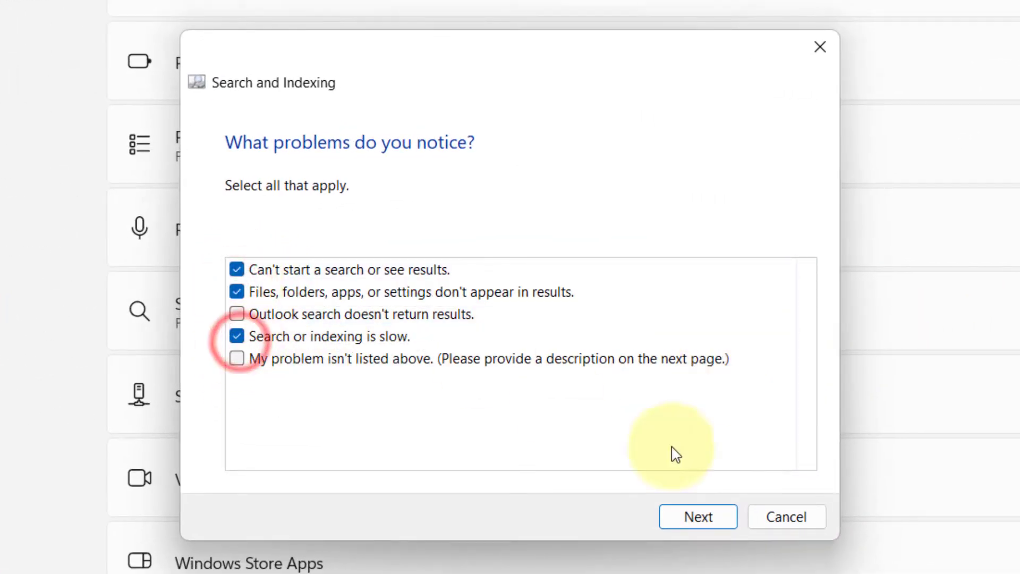
click(705, 518)
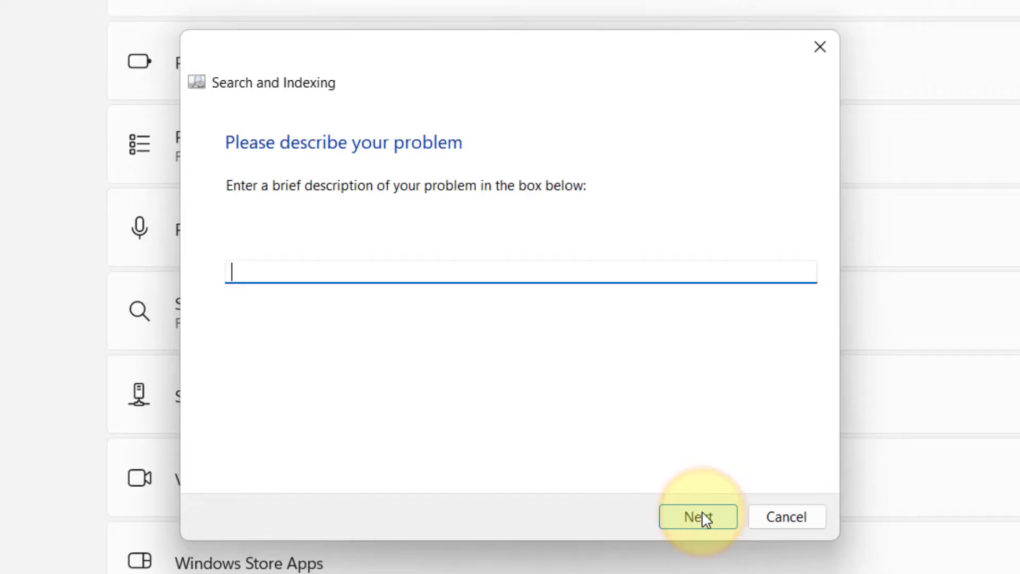
click(705, 518)
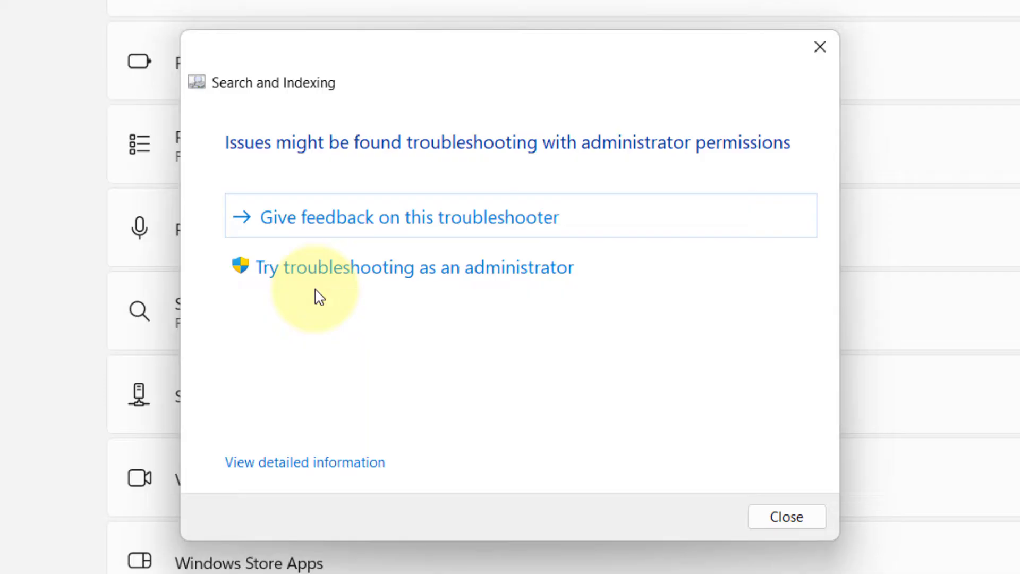
- Rerun the troubleshooter as administrator, reporting failed searches, broken Outlook search and slow indexing
click(351, 271)
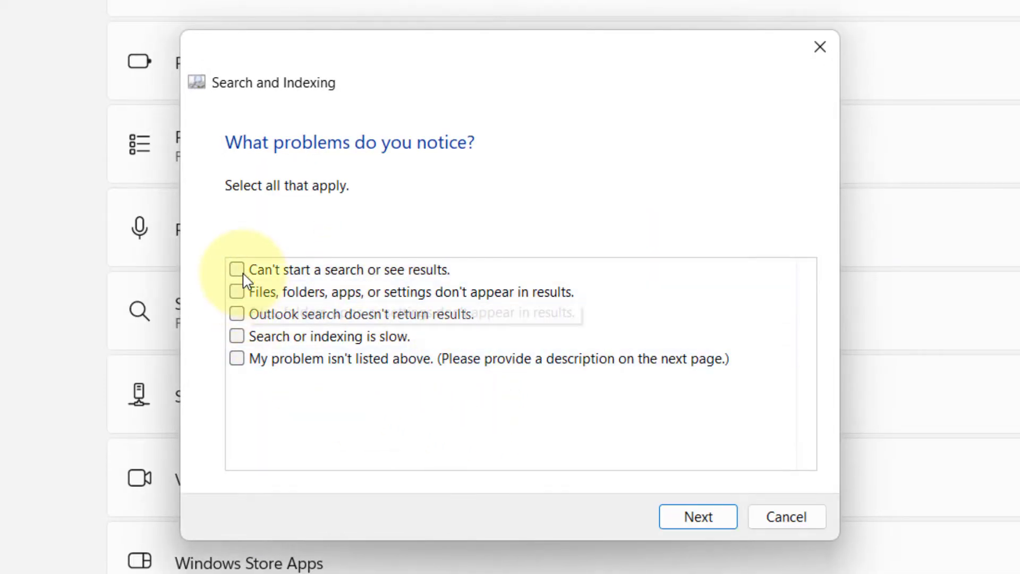
click(240, 273)
click(246, 319)
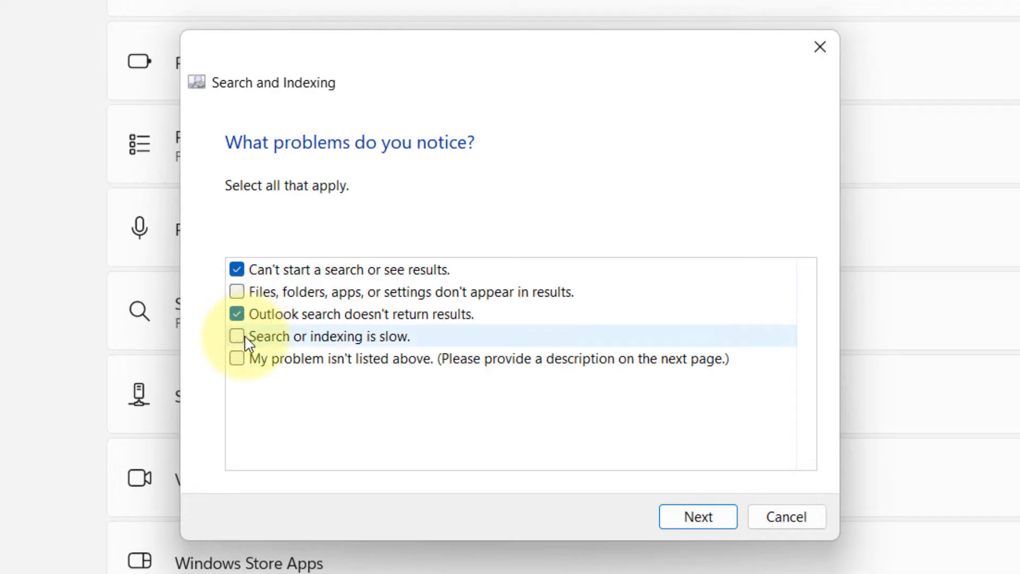
click(237, 337)
click(686, 517)
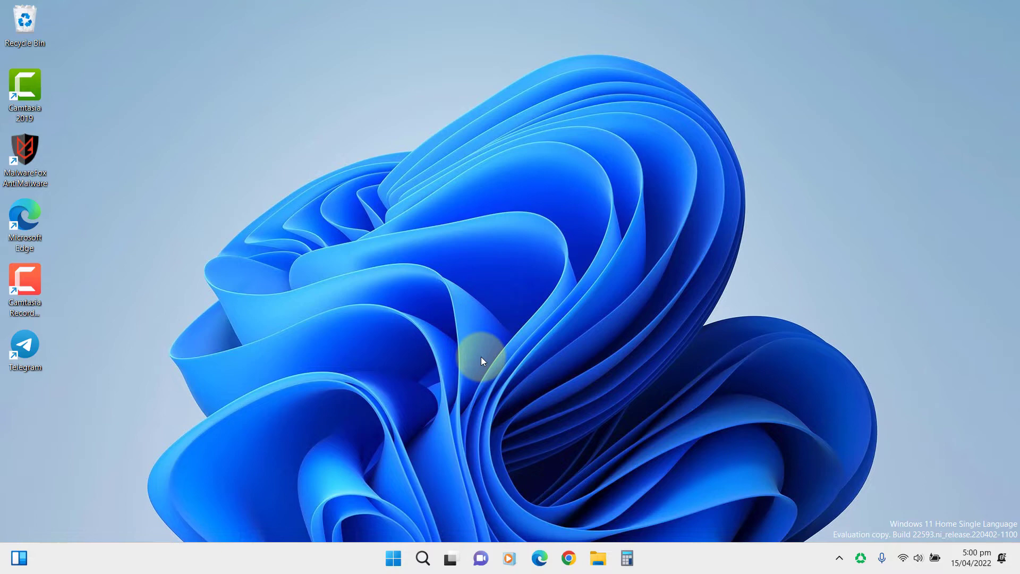
- Launch Task Manager from the Start button's Win+X menu
right_click(394, 561)
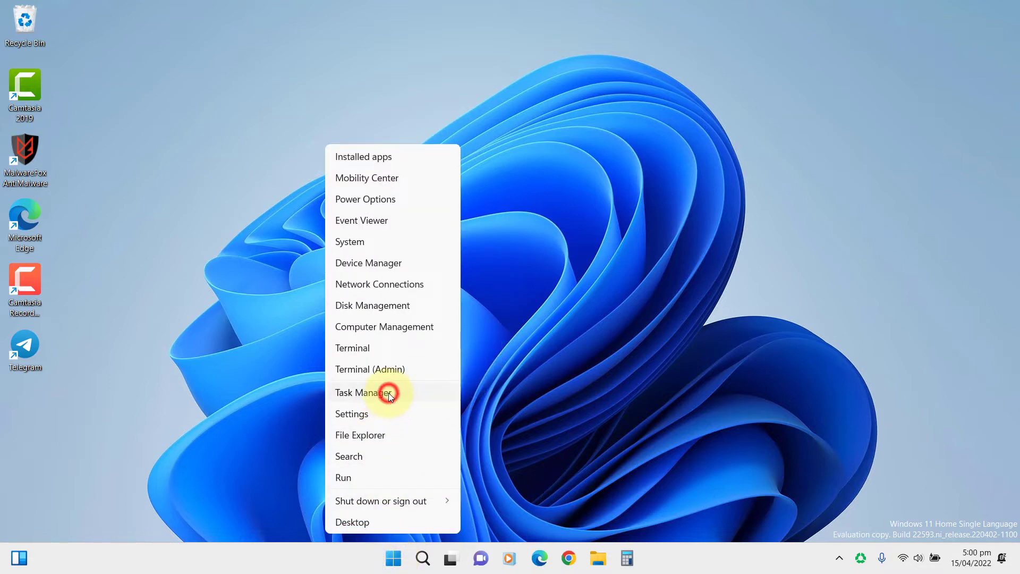
click(390, 395)
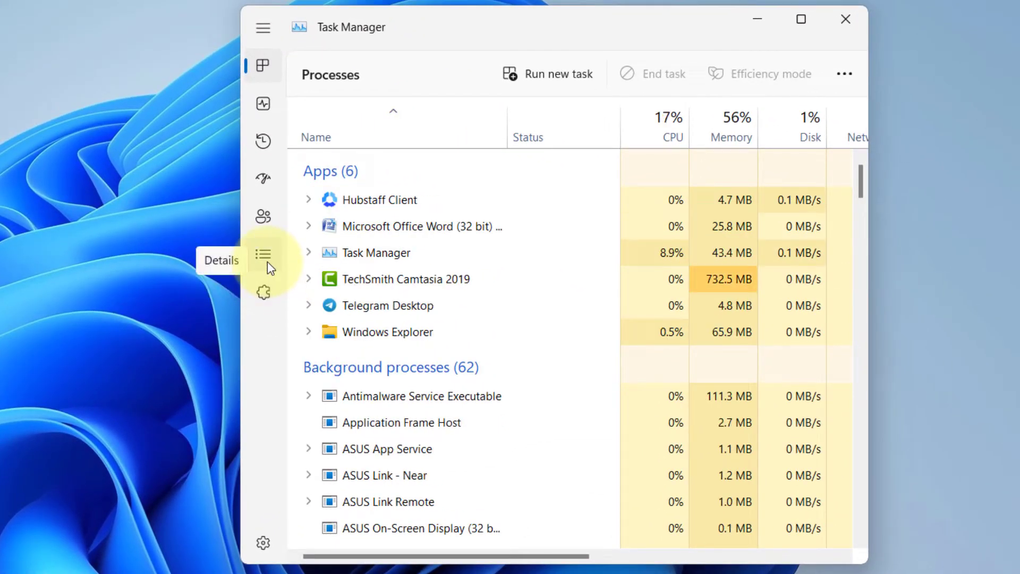
- End the SearchHost.exe process in Task Manager's Details tab, then relaunch Windows search
click(267, 261)
click(393, 160)
key(s)
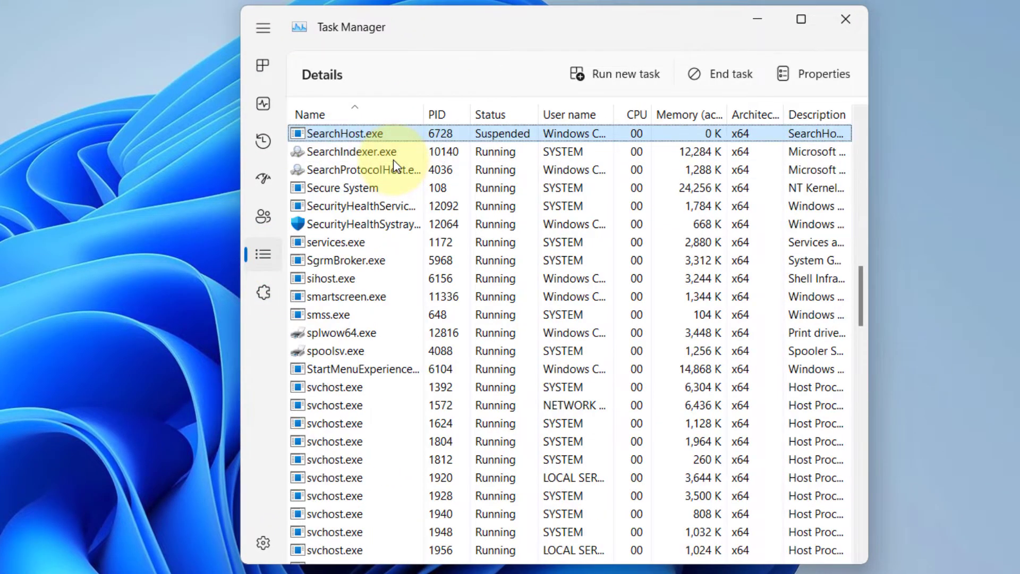
click(372, 136)
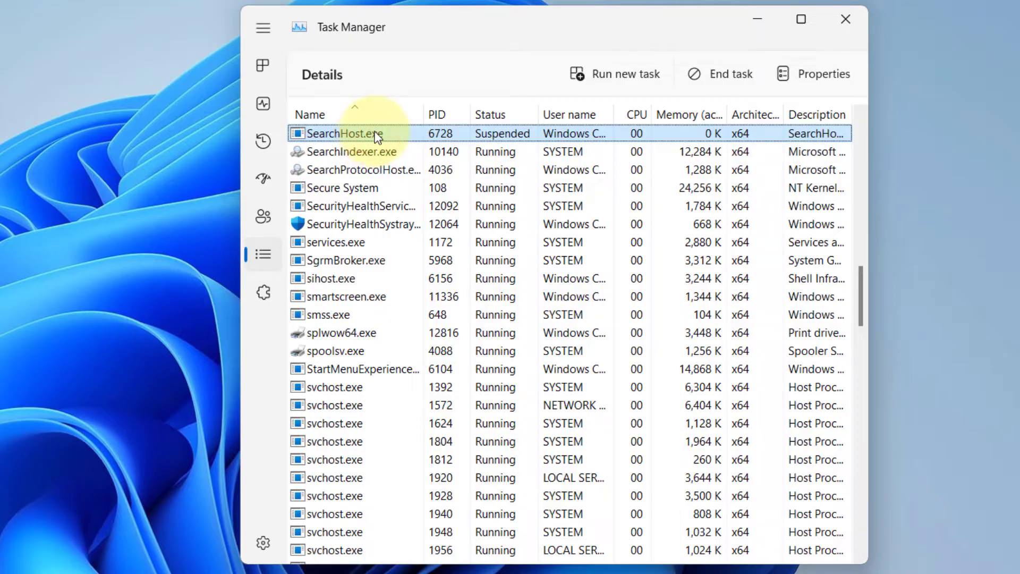
right_click(381, 136)
click(411, 157)
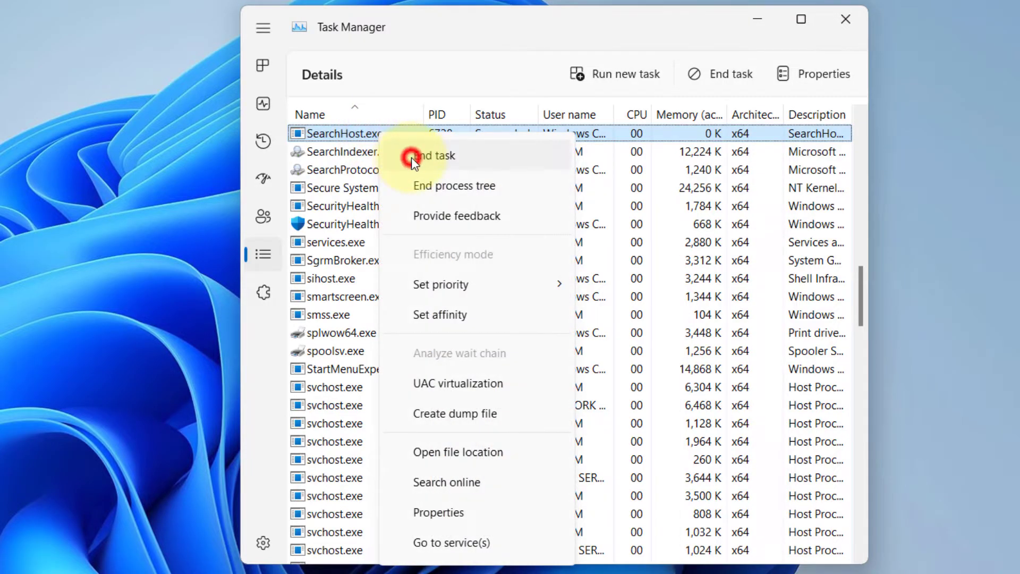
click(336, 307)
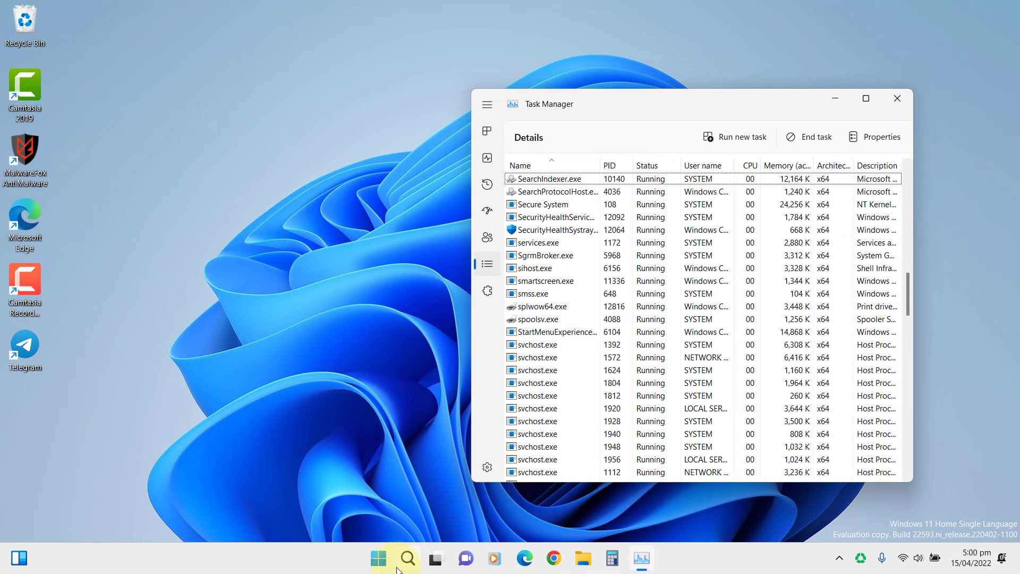
click(405, 559)
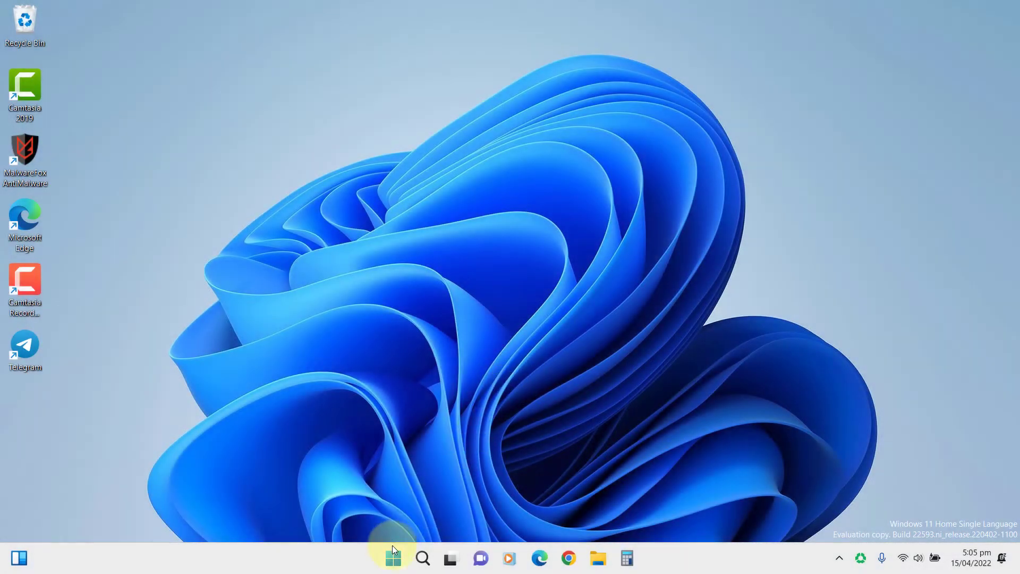
- Launch Settings and scroll Privacy & security down to the Searching Windows entry
click(393, 550)
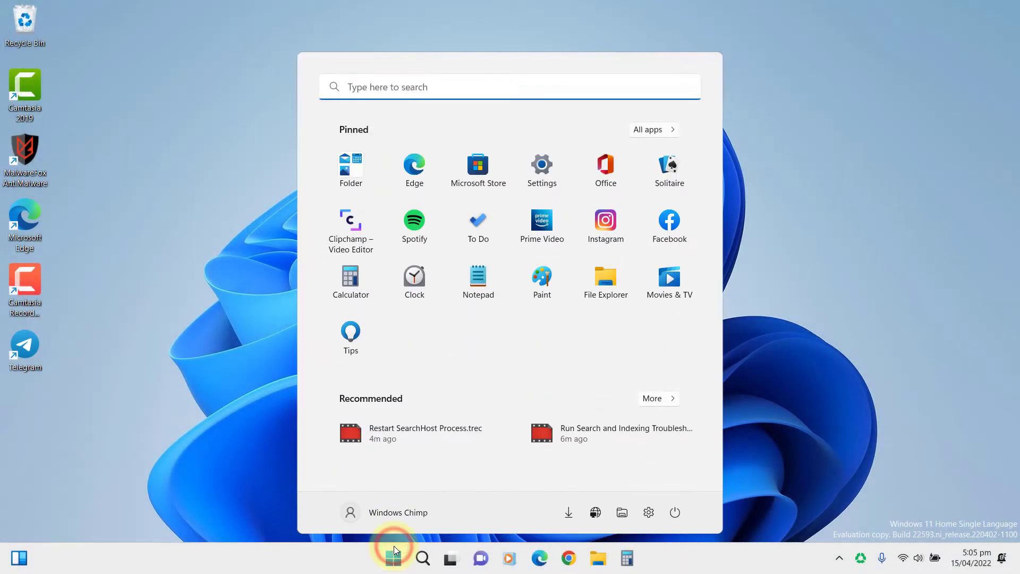
click(542, 167)
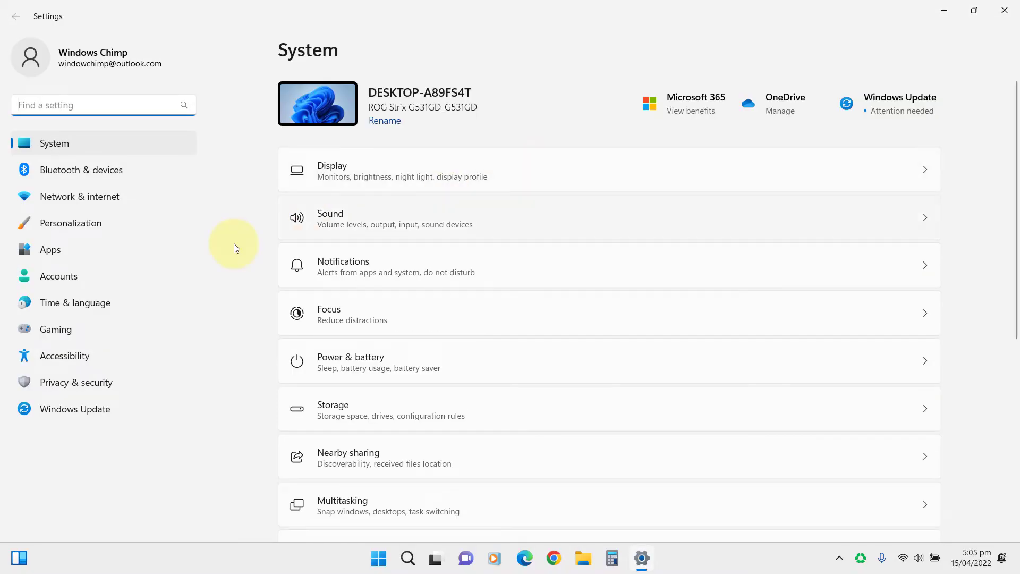
click(93, 387)
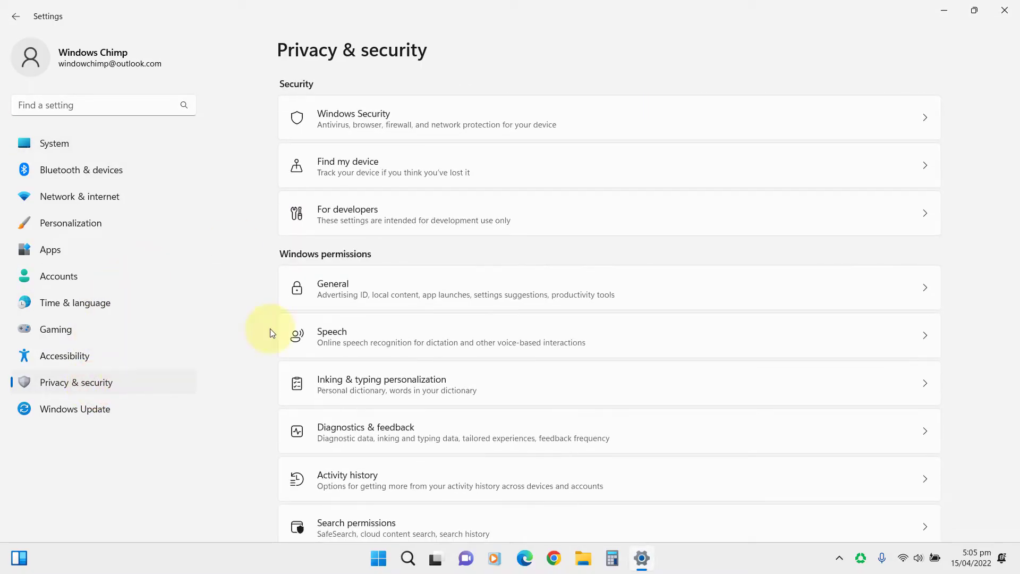
scroll(450, 312, down, 3)
scroll(451, 312, down, 3)
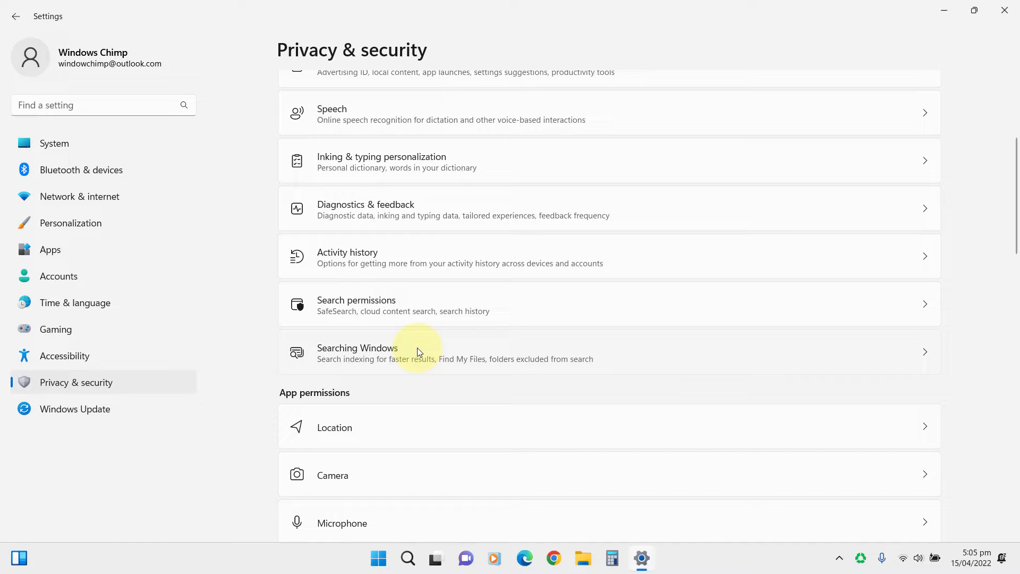
- Set file search to cover the entire PC and remove F:\Blogging from excluded folders
click(414, 353)
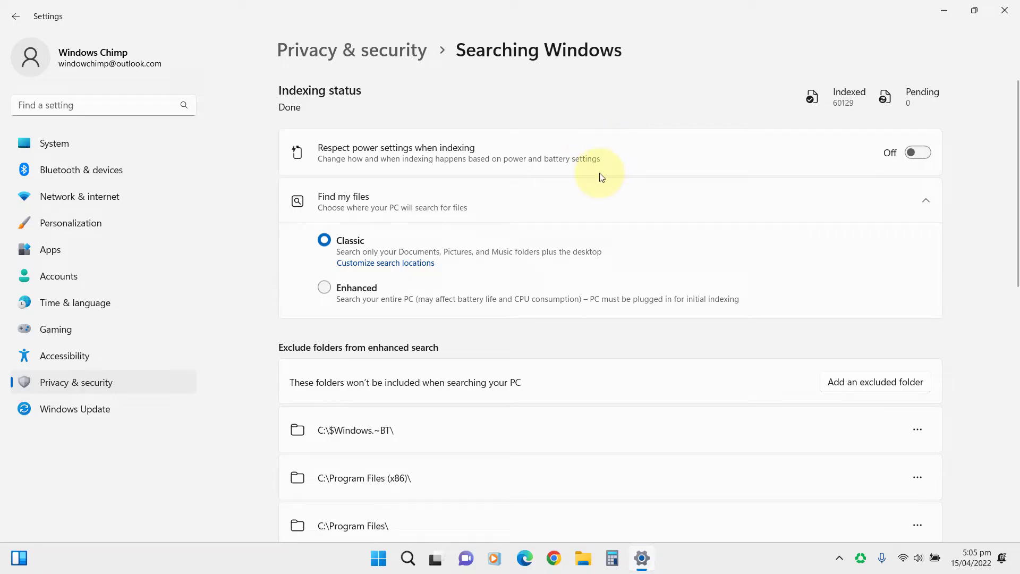
click(326, 288)
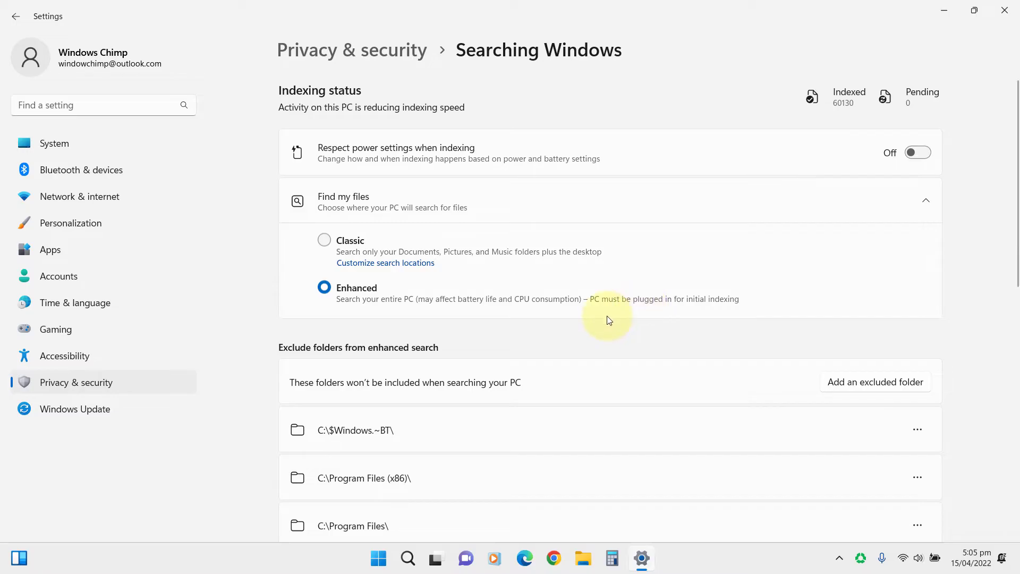
scroll(604, 355, down, 1)
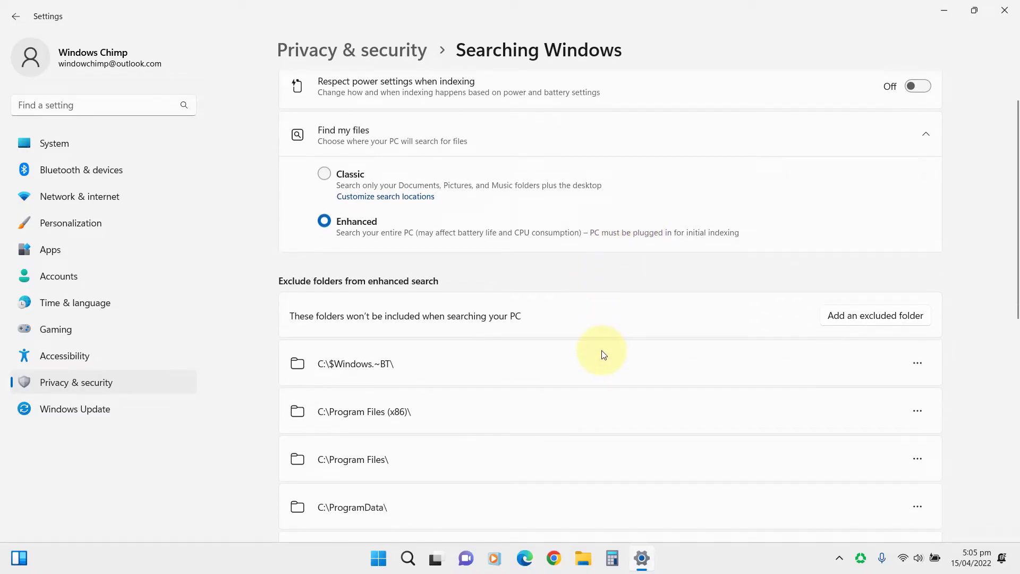
scroll(604, 354, down, 1)
scroll(604, 355, down, 1)
scroll(604, 355, down, 1)
scroll(603, 351, down, 2)
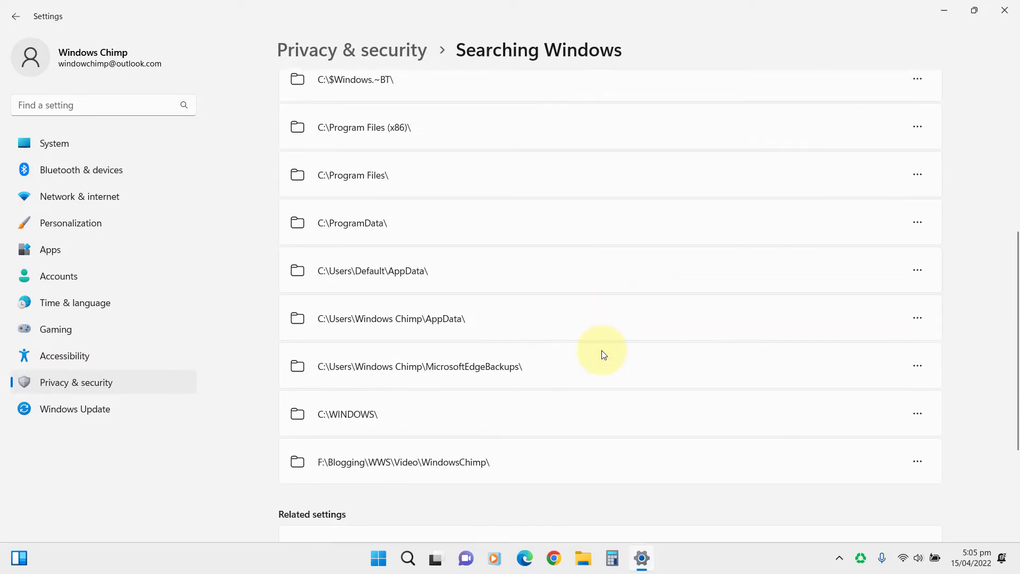
scroll(603, 351, down, 3)
scroll(602, 350, up, 1)
scroll(603, 351, up, 4)
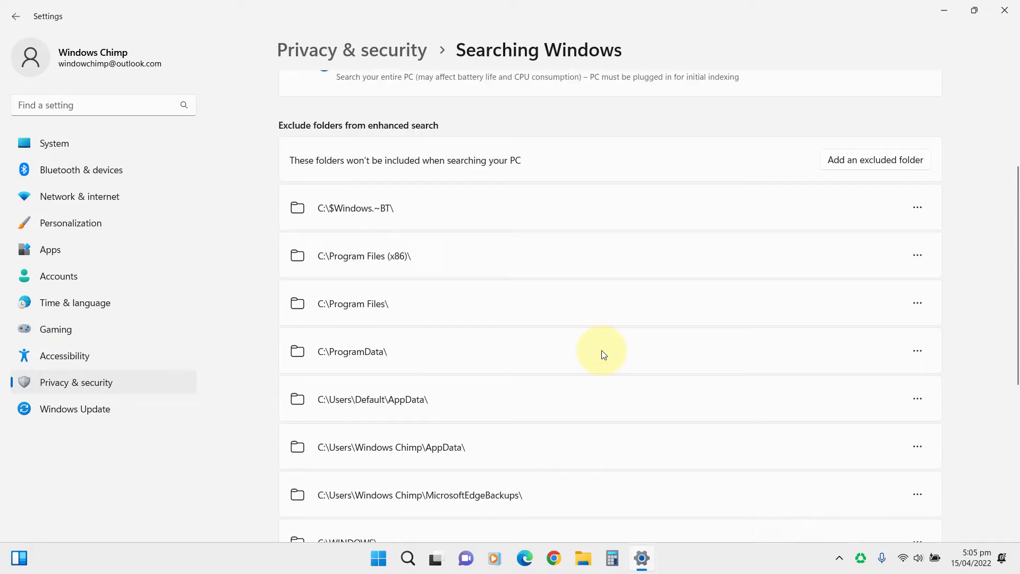
scroll(603, 354, down, 3)
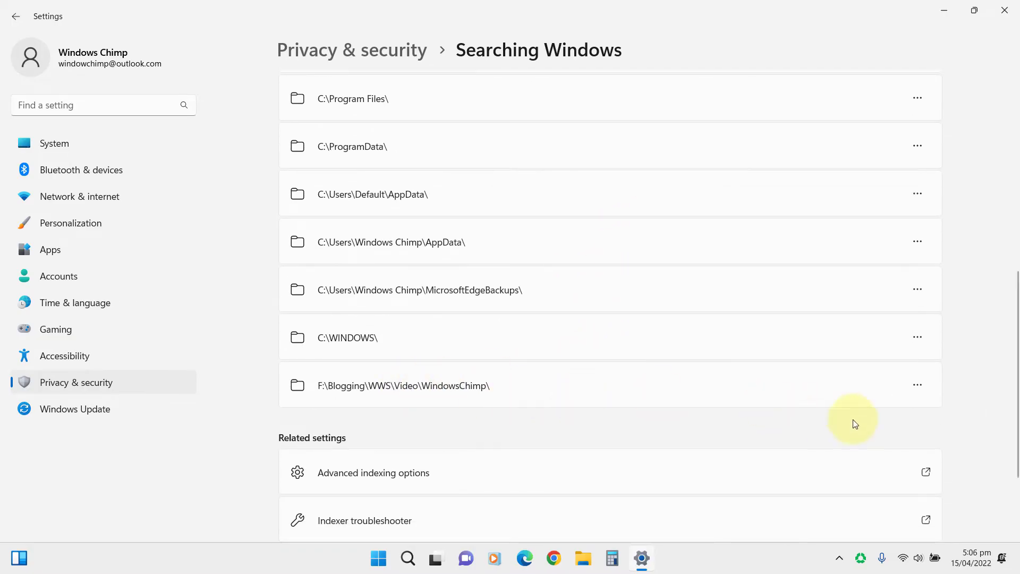
click(918, 386)
click(891, 414)
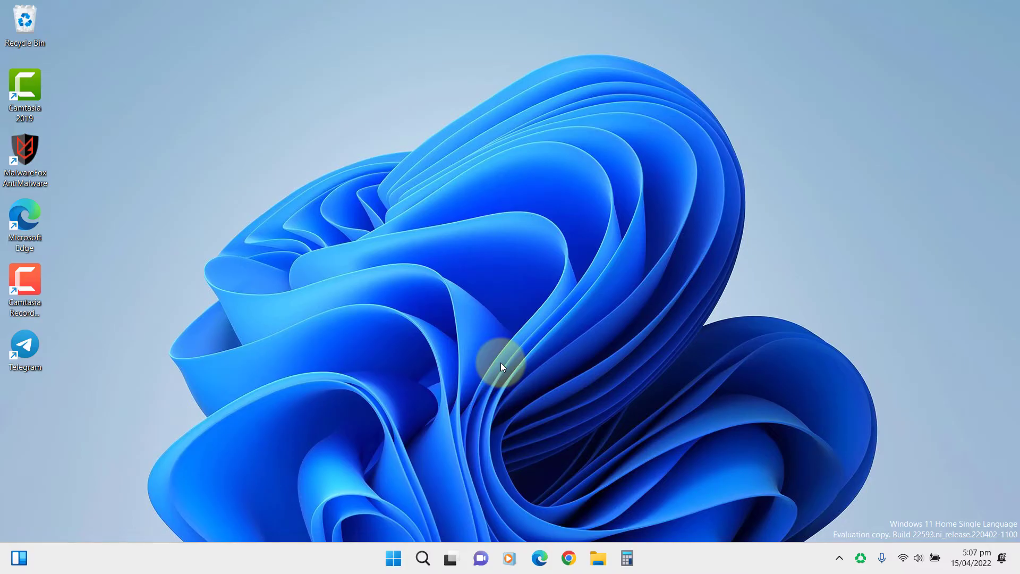
- Launch services.msc and stop the Windows Search service in its Properties dialog
key(super+r)
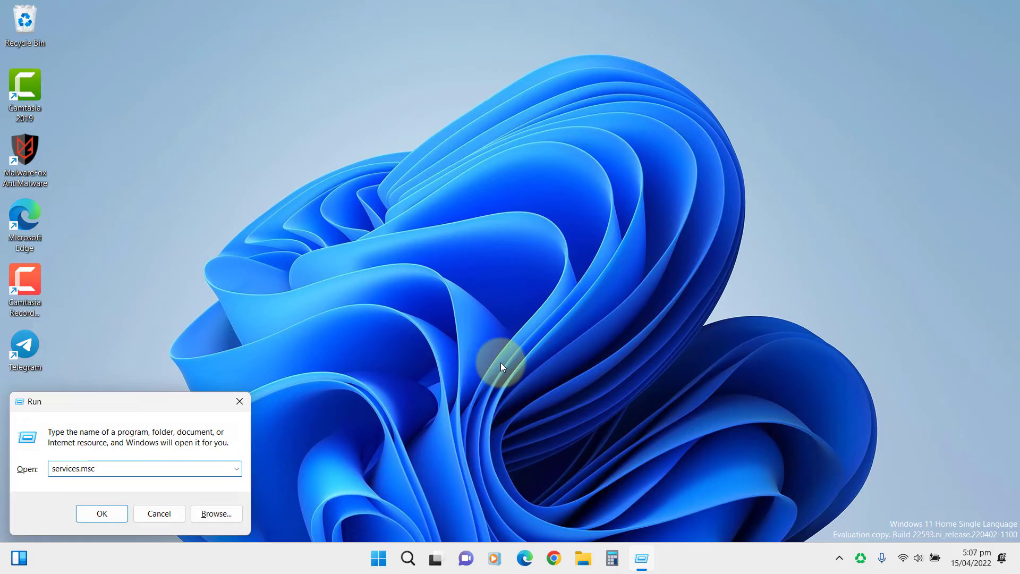
key(Return)
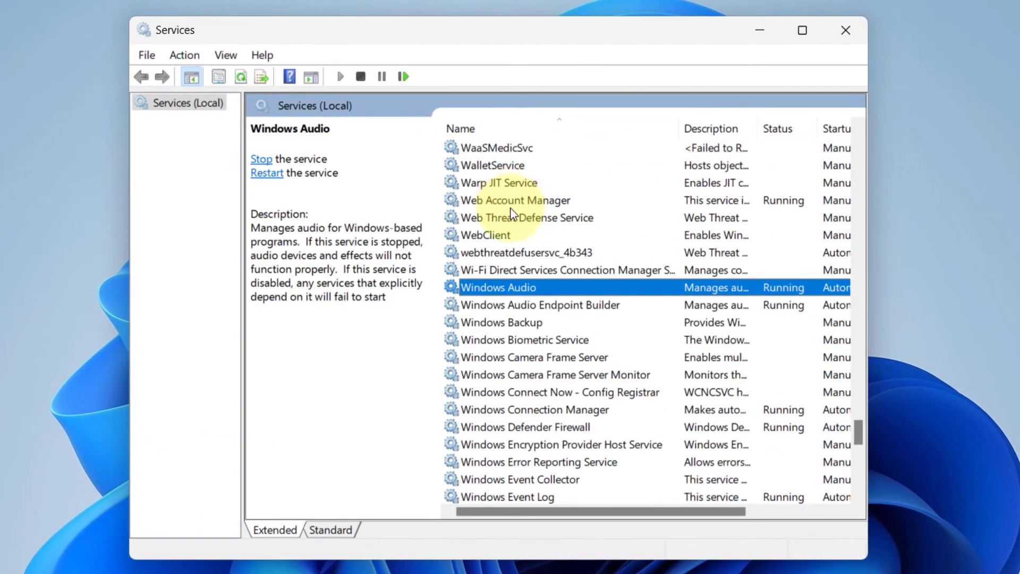
scroll(512, 388, down, 1)
scroll(513, 388, down, 3)
scroll(513, 388, down, 3)
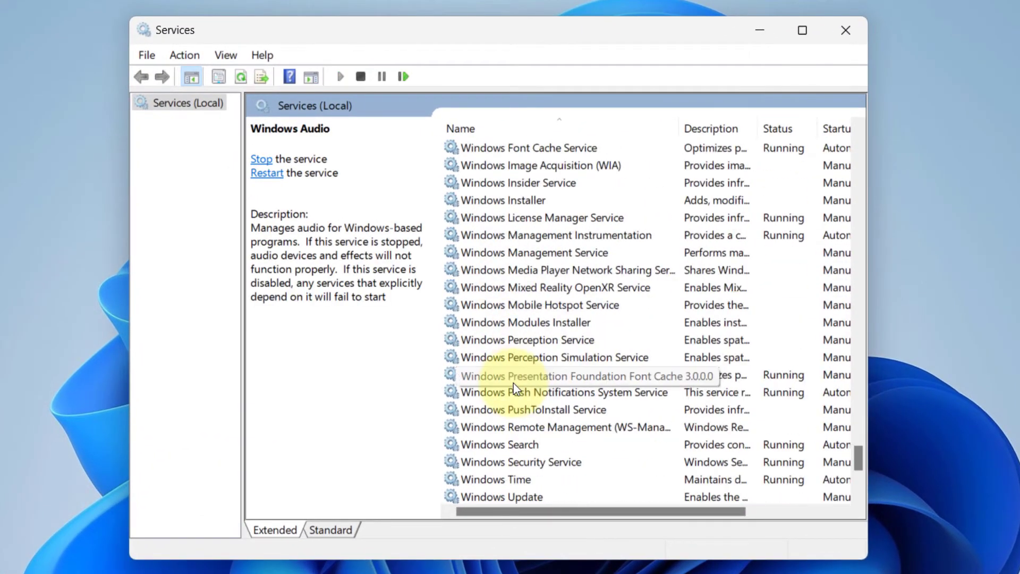
scroll(515, 388, down, 1)
click(550, 394)
double_click(554, 395)
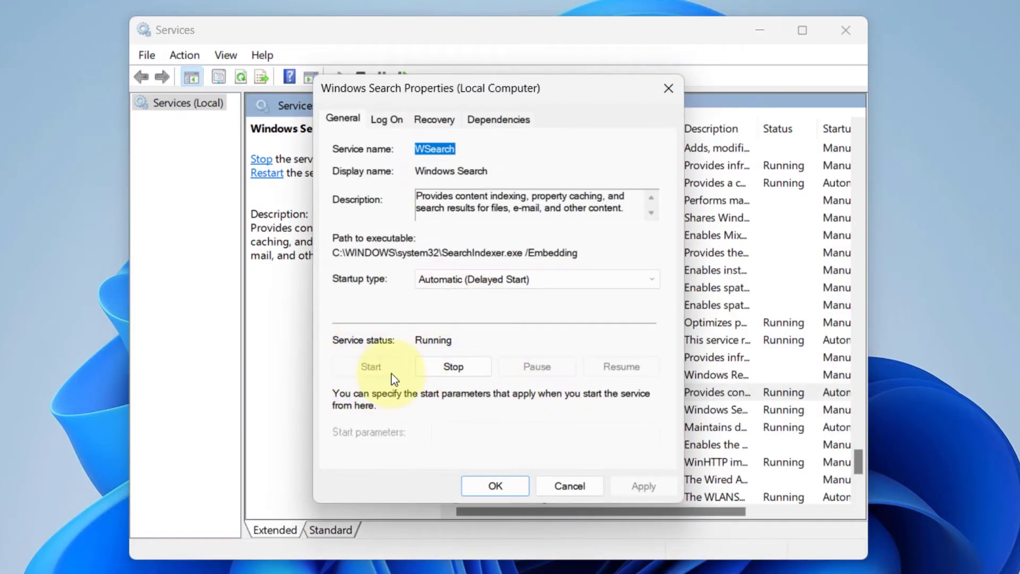
click(464, 366)
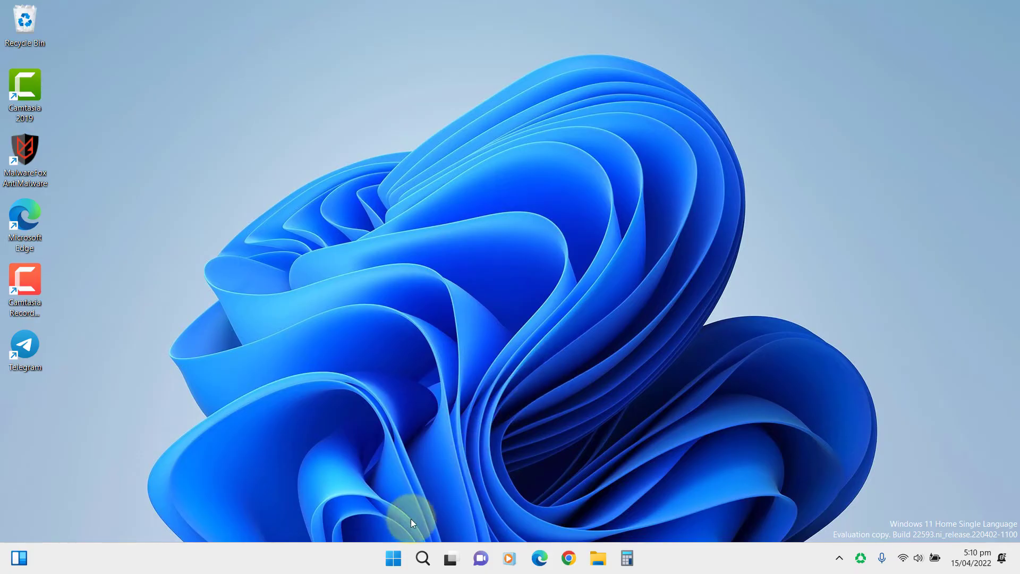
- Search the Start menu for 'control panel' and launch Control Panel
click(389, 568)
text(control panel)
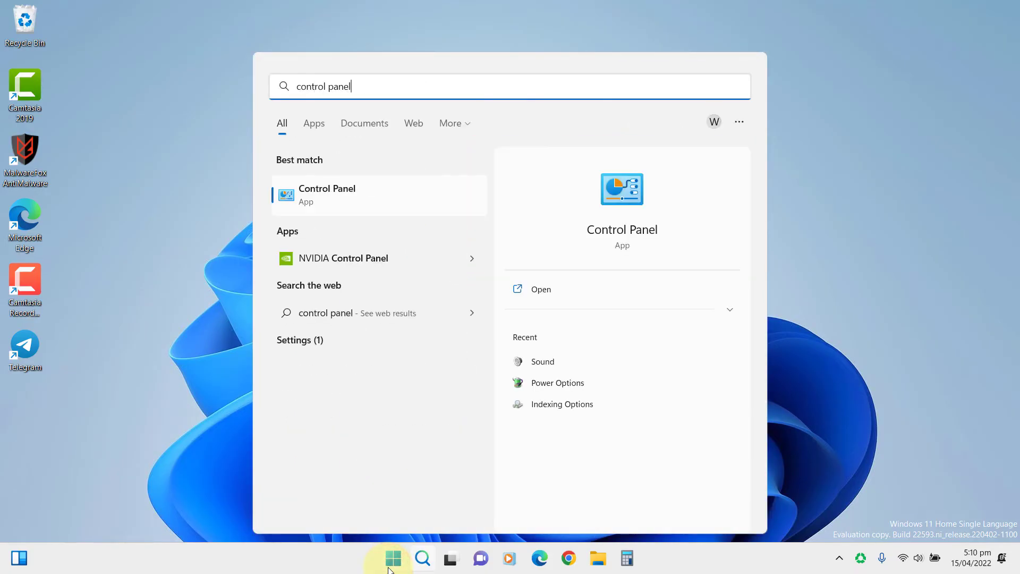
click(379, 201)
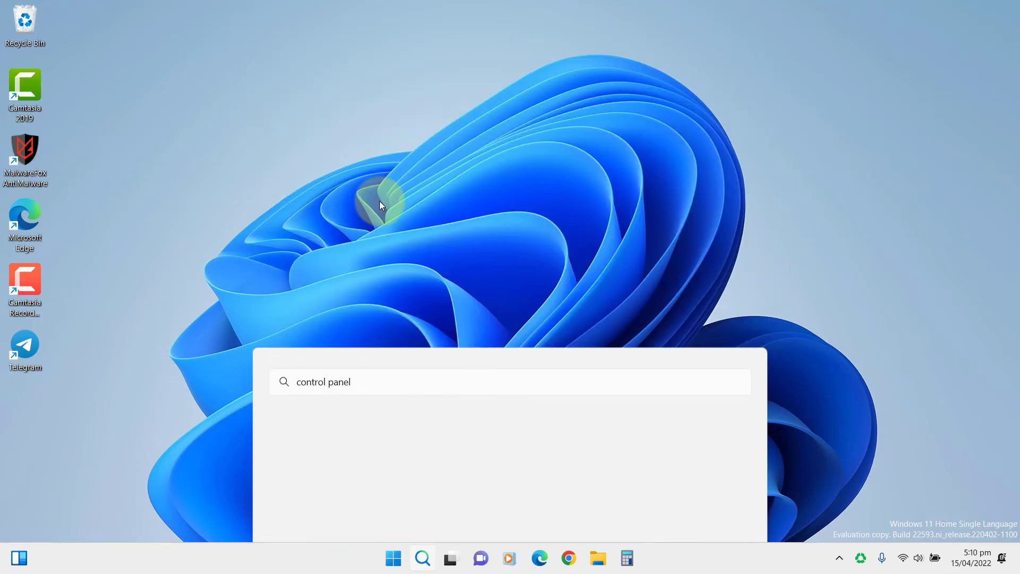
- Maximize Control Panel and set View by to Large icons
double_click(724, 107)
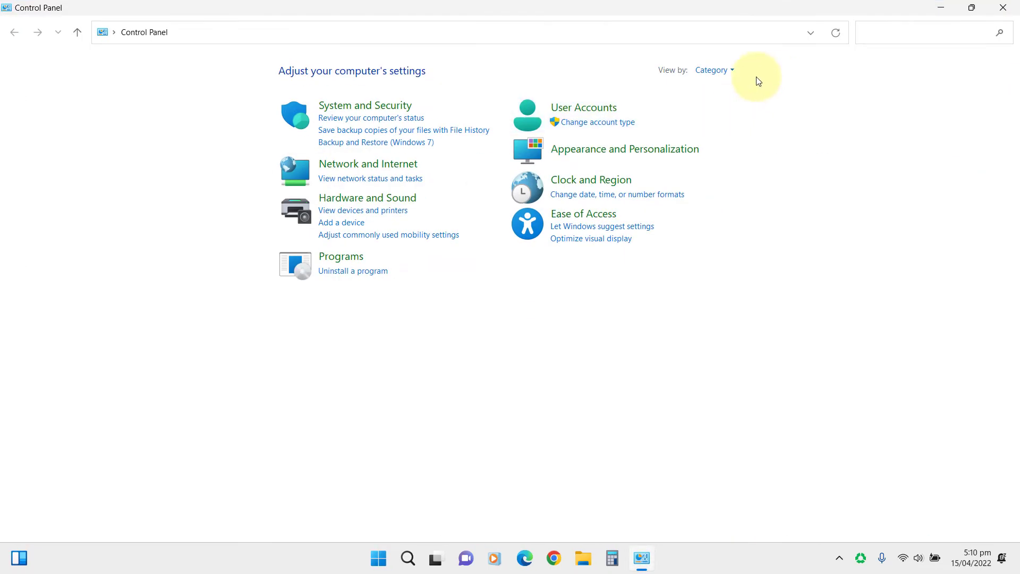
click(729, 72)
click(725, 106)
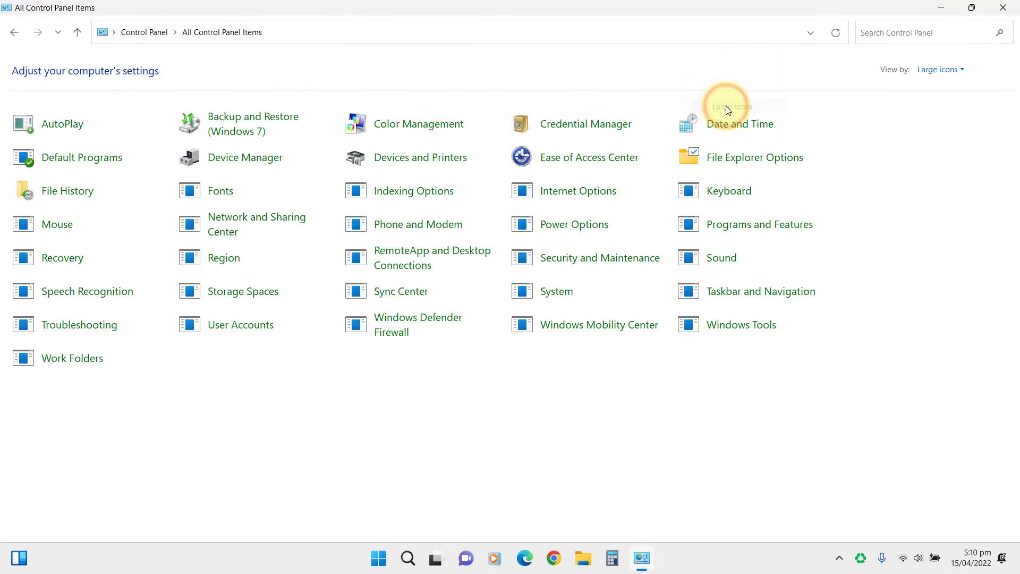
- Rebuild the search index from Indexing Options > Advanced, confirming with OK
click(435, 193)
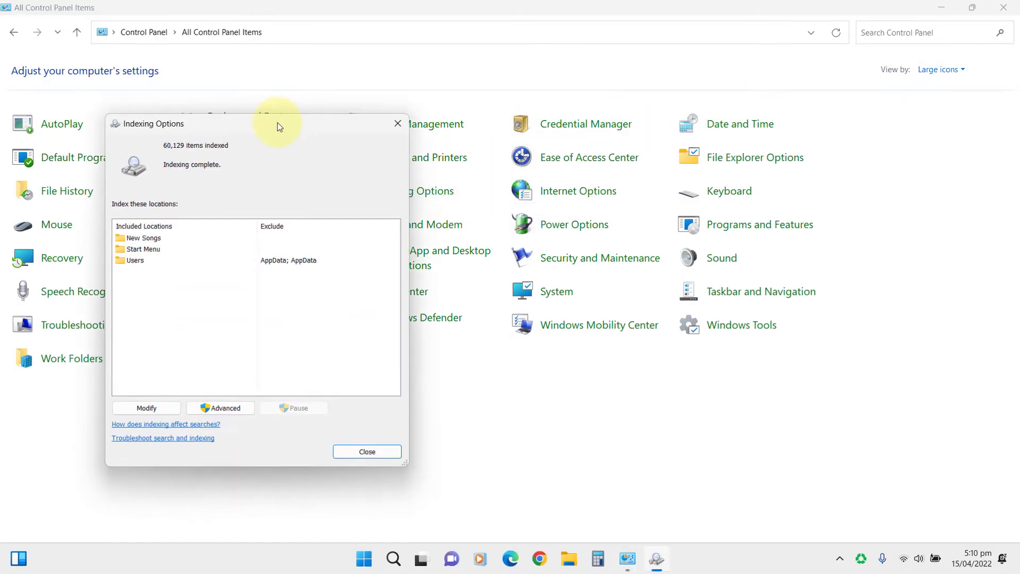
drag(278, 122, 509, 62)
click(447, 345)
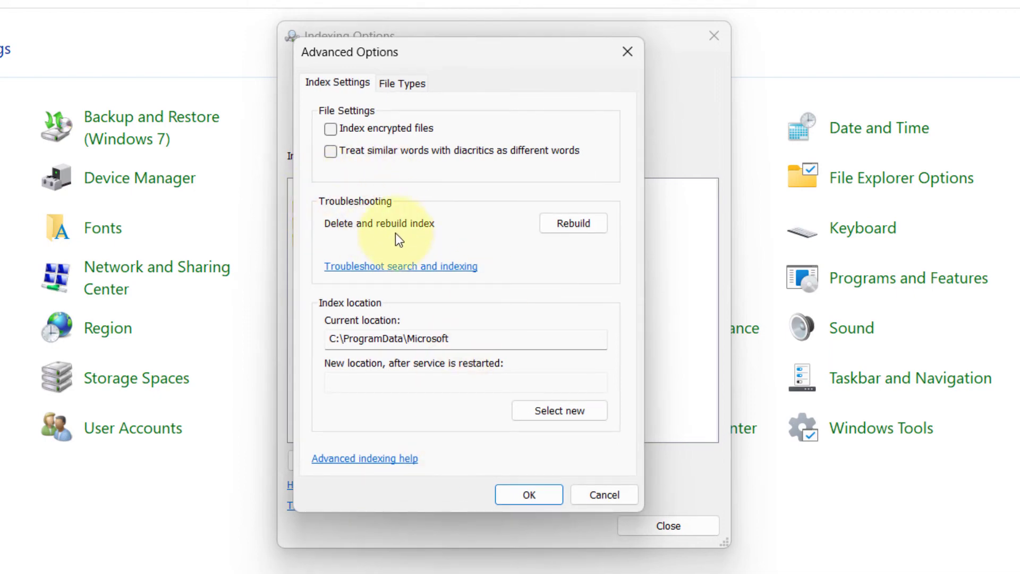
click(573, 221)
click(607, 428)
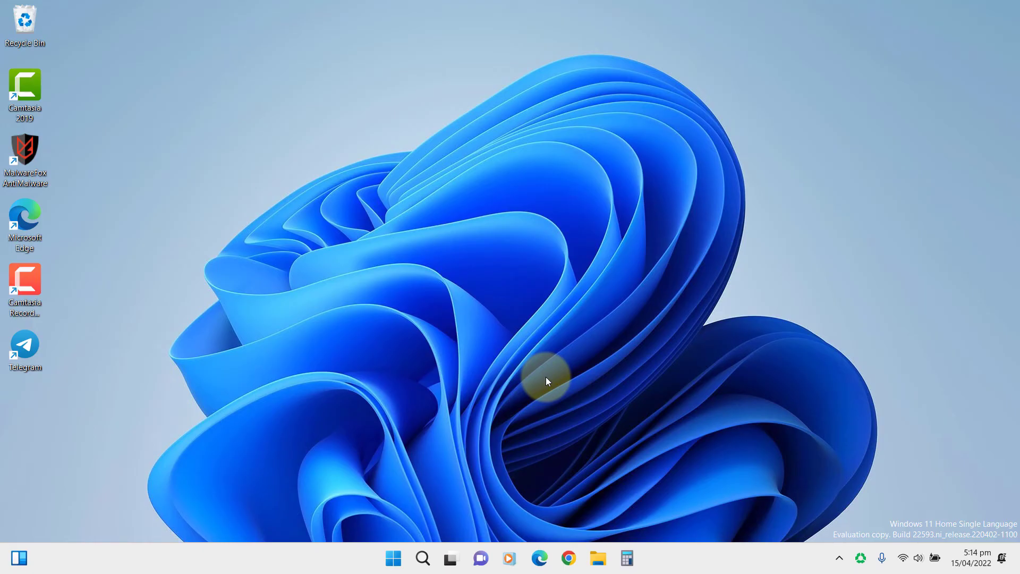
- Install the pending Update Stack Package from Settings' Windows Update page
click(400, 557)
click(539, 168)
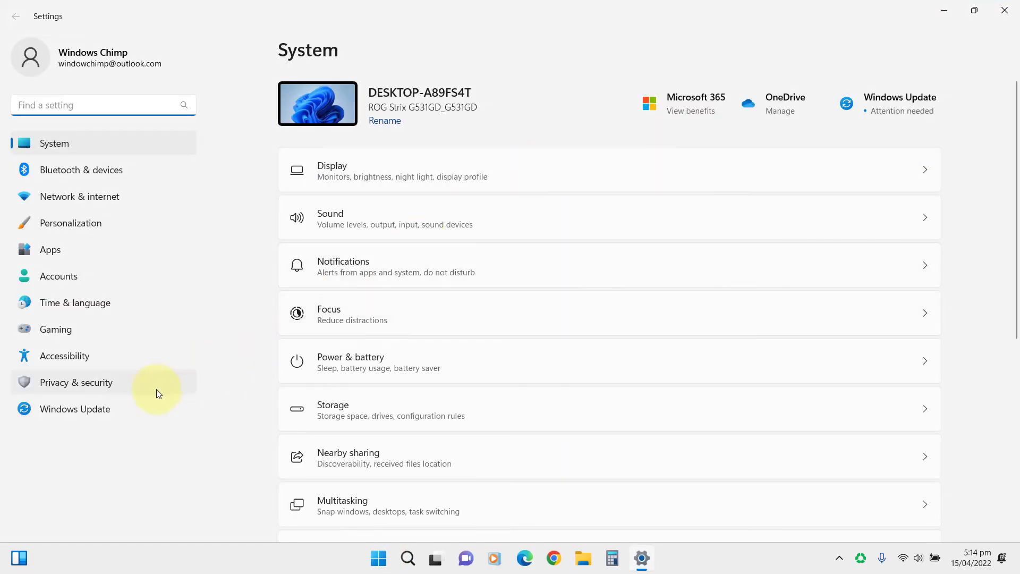
click(108, 406)
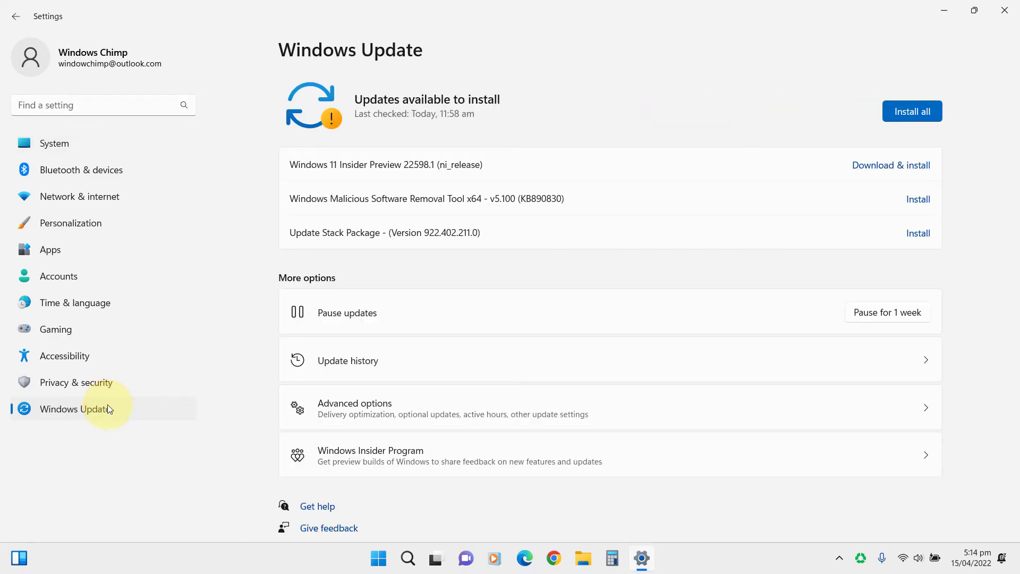
click(918, 233)
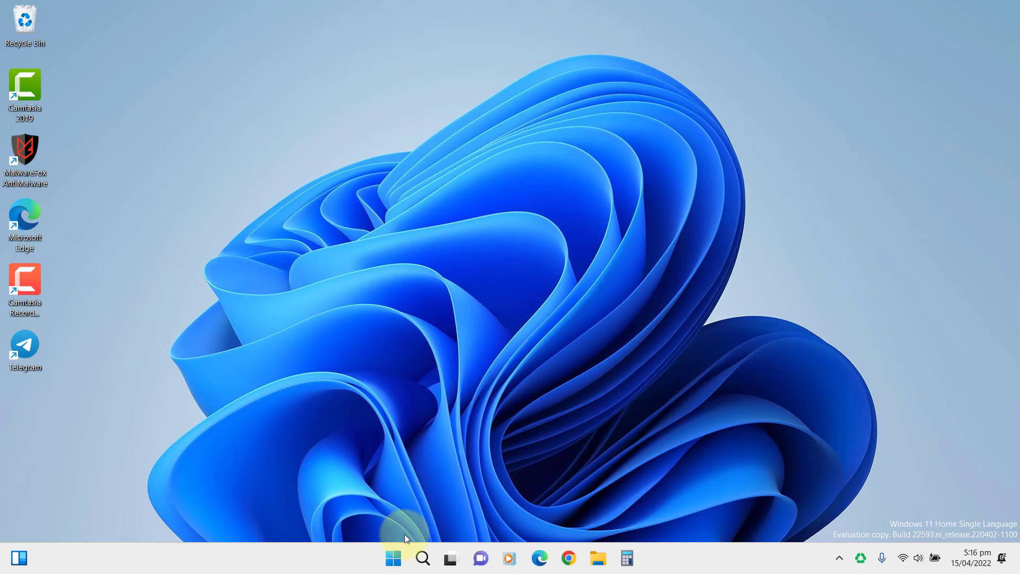
- Reopen Settings and open Reset PC under System > Recovery to show the keep-files or remove-everything options
click(394, 558)
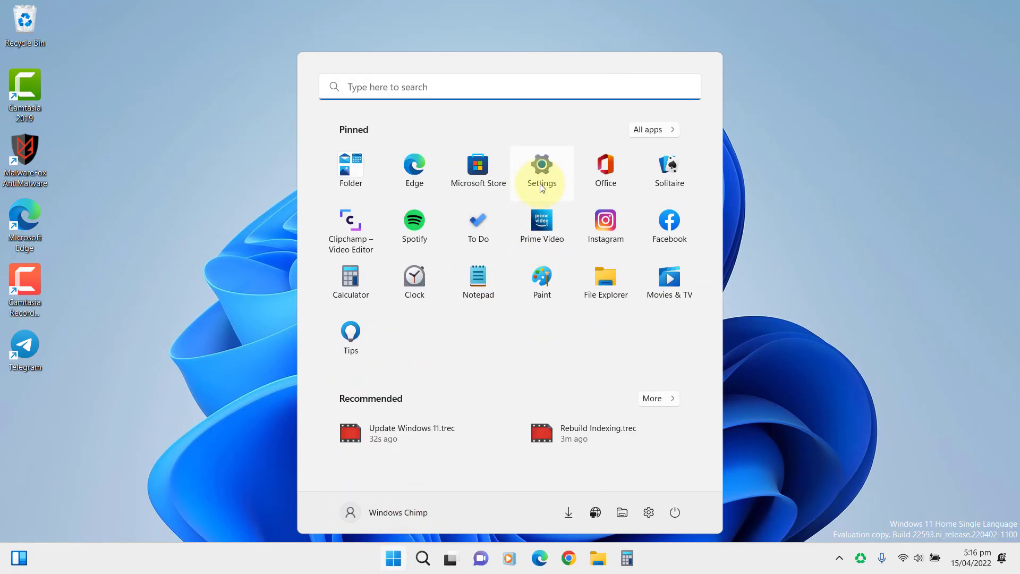
click(542, 183)
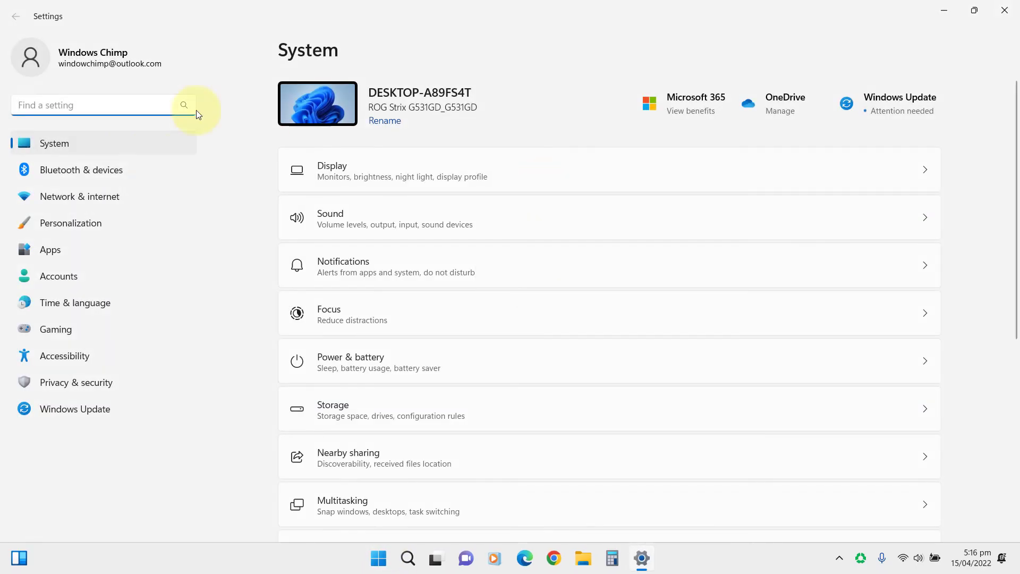
scroll(372, 266, down, 2)
scroll(383, 289, down, 3)
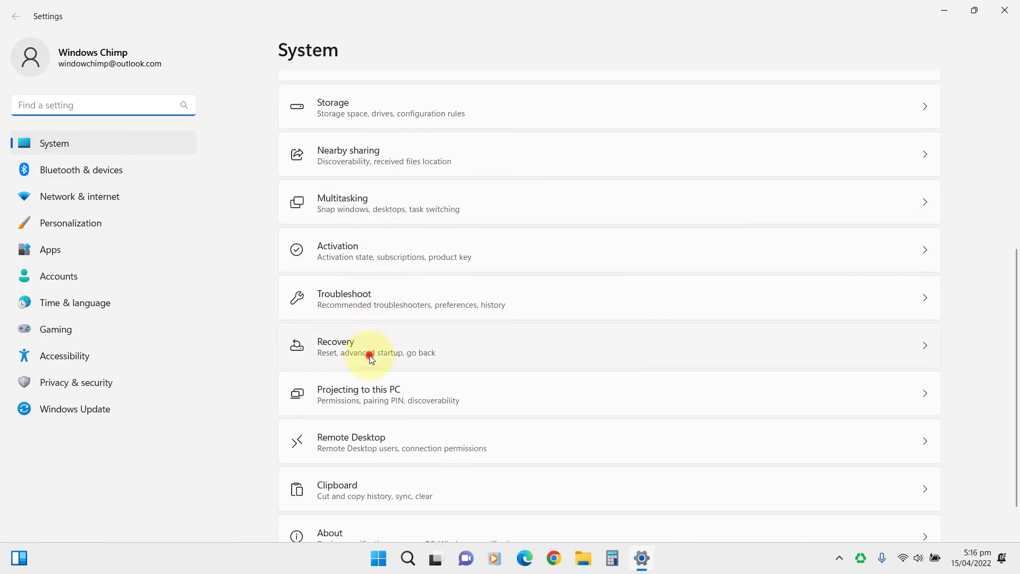
click(371, 356)
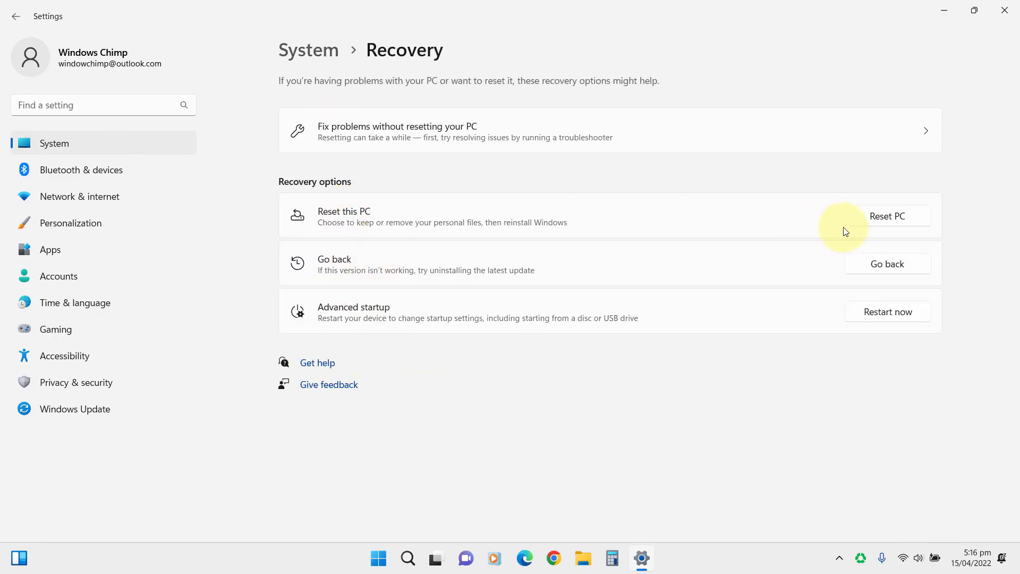
click(866, 228)
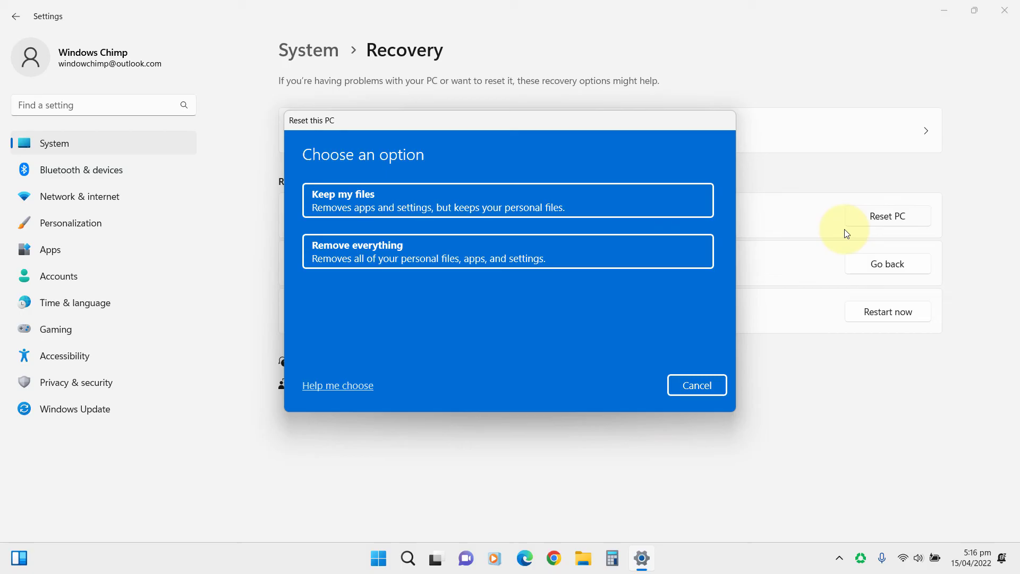